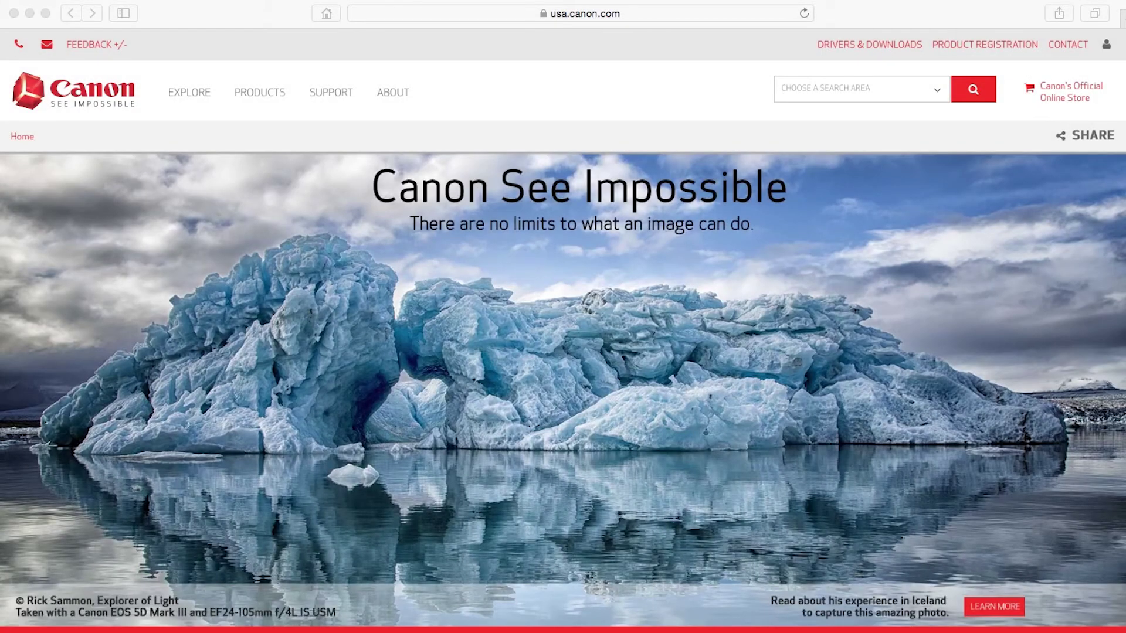
# - Go to canon.com/ijsetup and choose Set Up, U.S.A., MX472 and Mac OS
pyautogui.press('super+l')
pyautogui.write('canon.com/ijsetu')
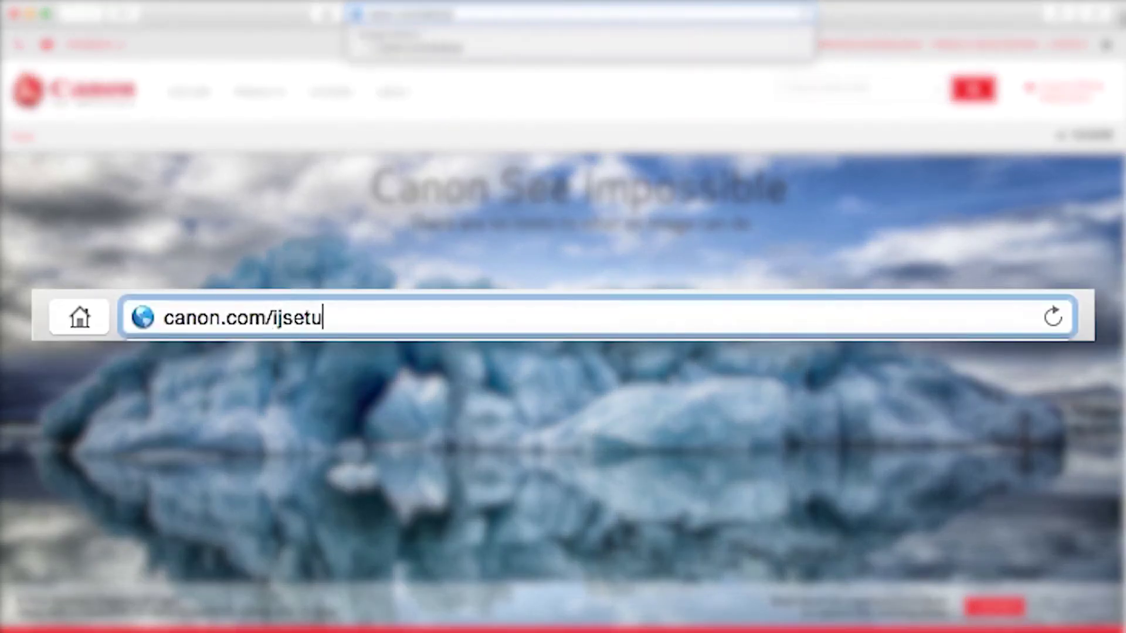
pyautogui.write('p')
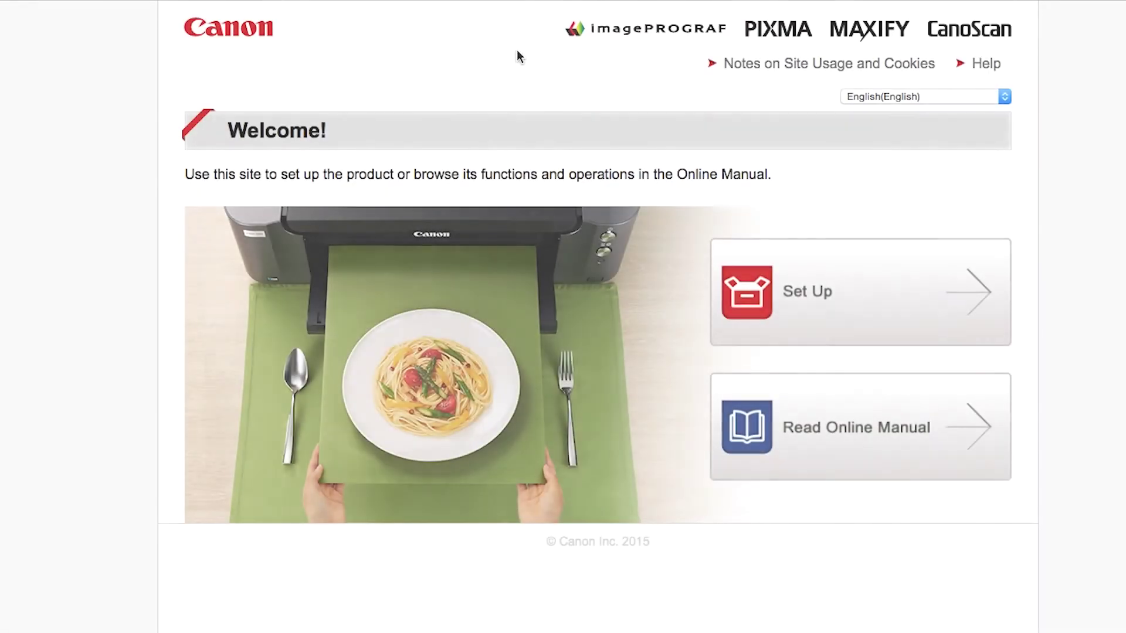
pyautogui.click(789, 285)
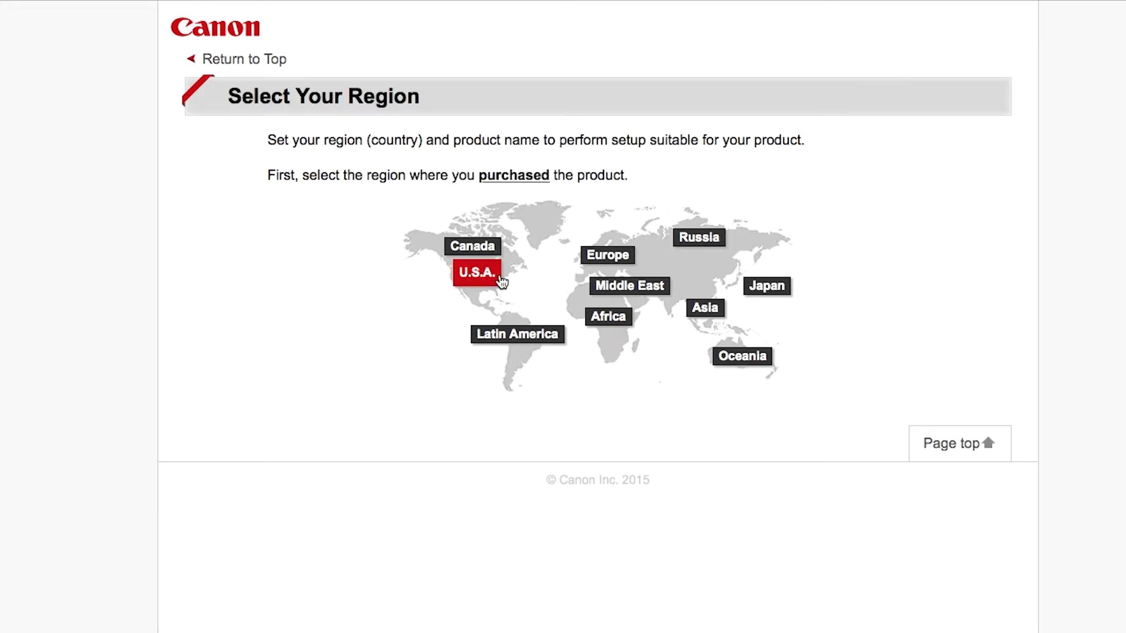
pyautogui.click(491, 281)
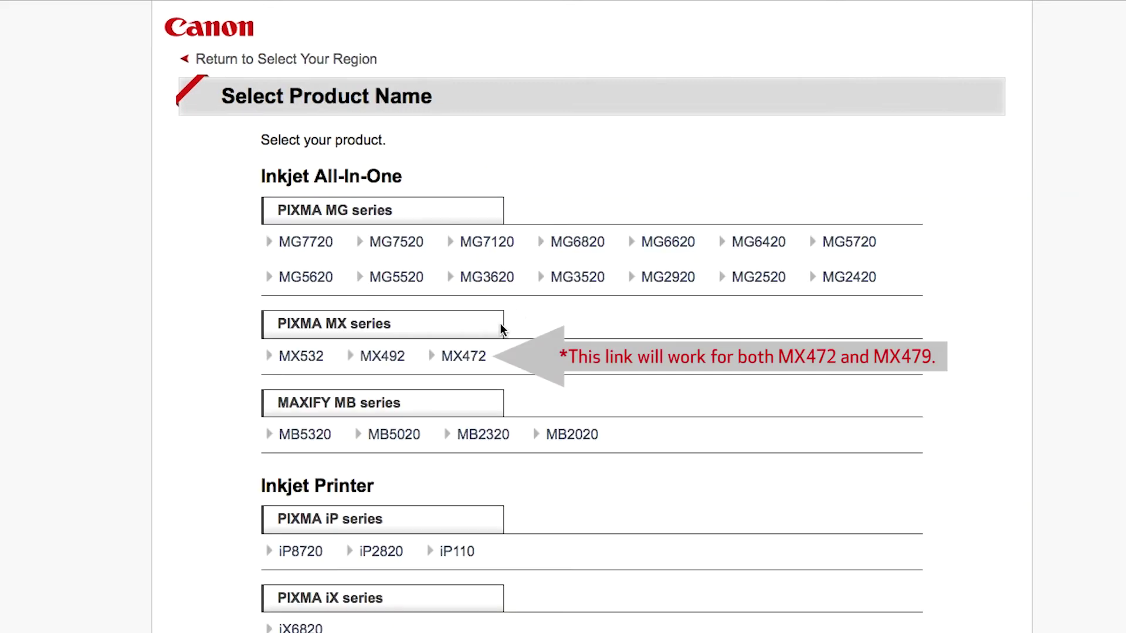
pyautogui.click(480, 358)
pyautogui.click(629, 351)
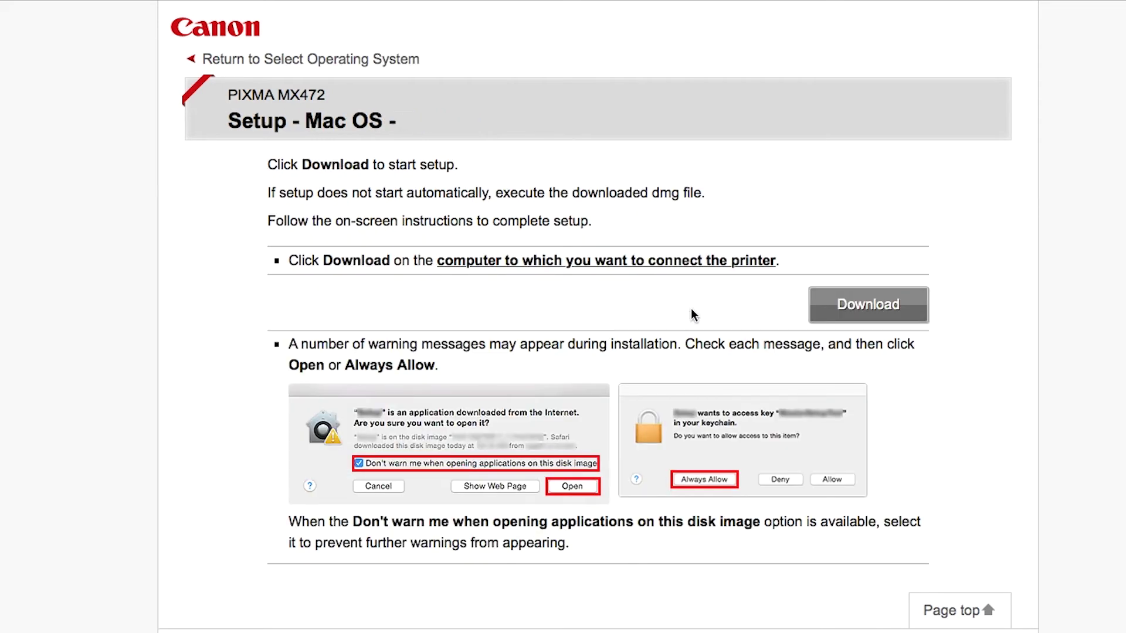
# - Download mac-mx470-1_2-mcd.dmg and select it in Safari's Downloads list
pyautogui.click(824, 312)
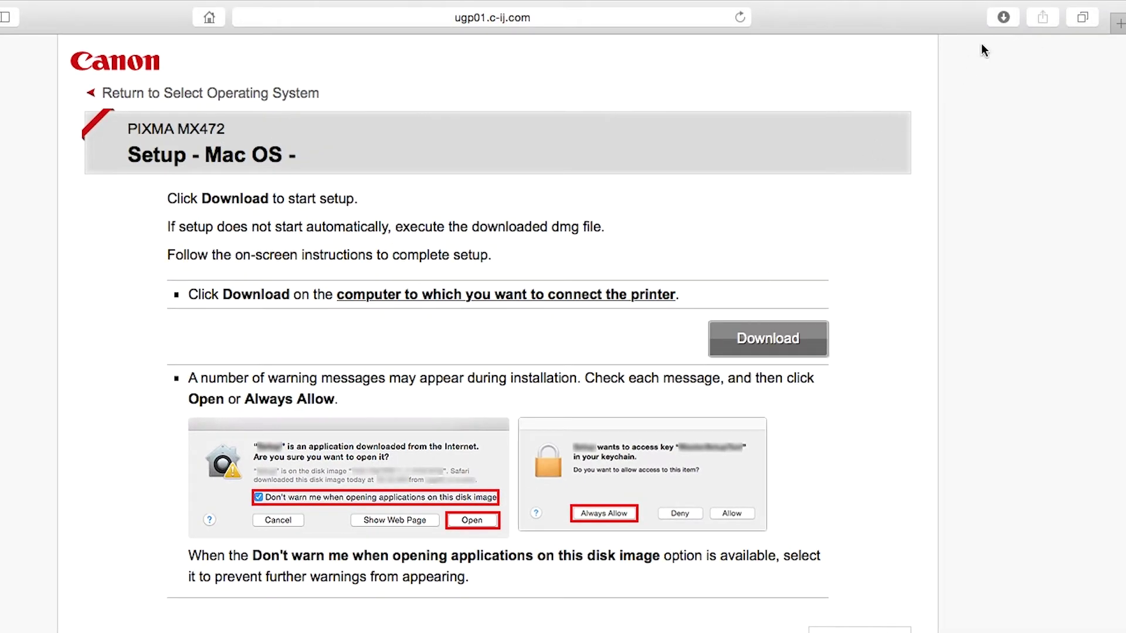
pyautogui.click(1003, 17)
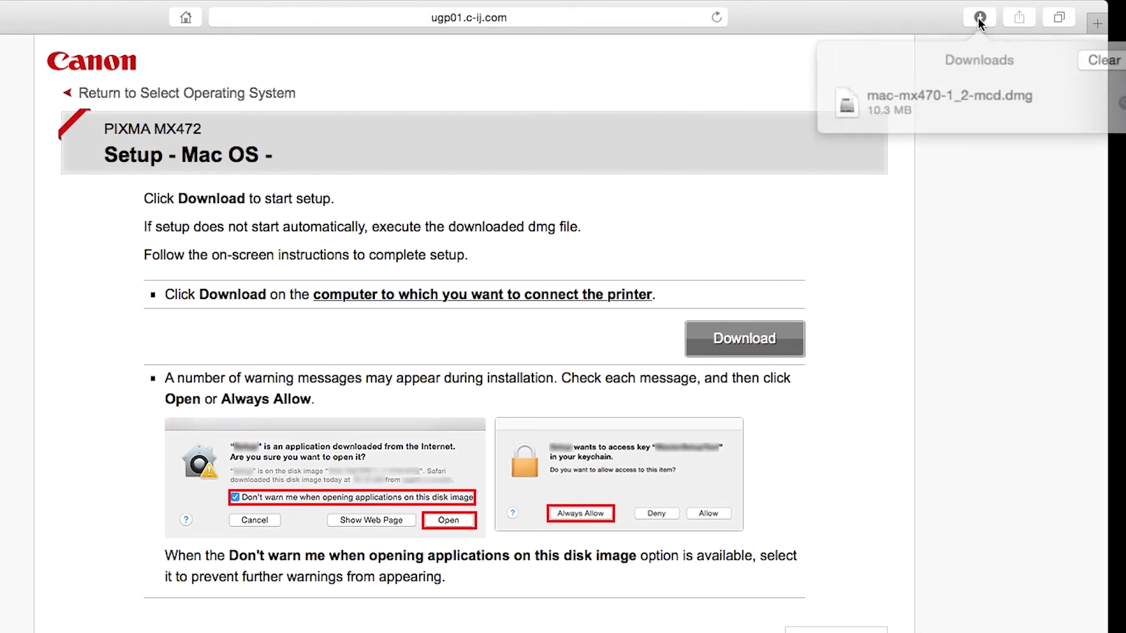
pyautogui.click(974, 89)
# - Open mac-mx470-1_2-mcd.dmg, enter the admin password and approve the helper tool installation
pyautogui.doubleClick(973, 89)
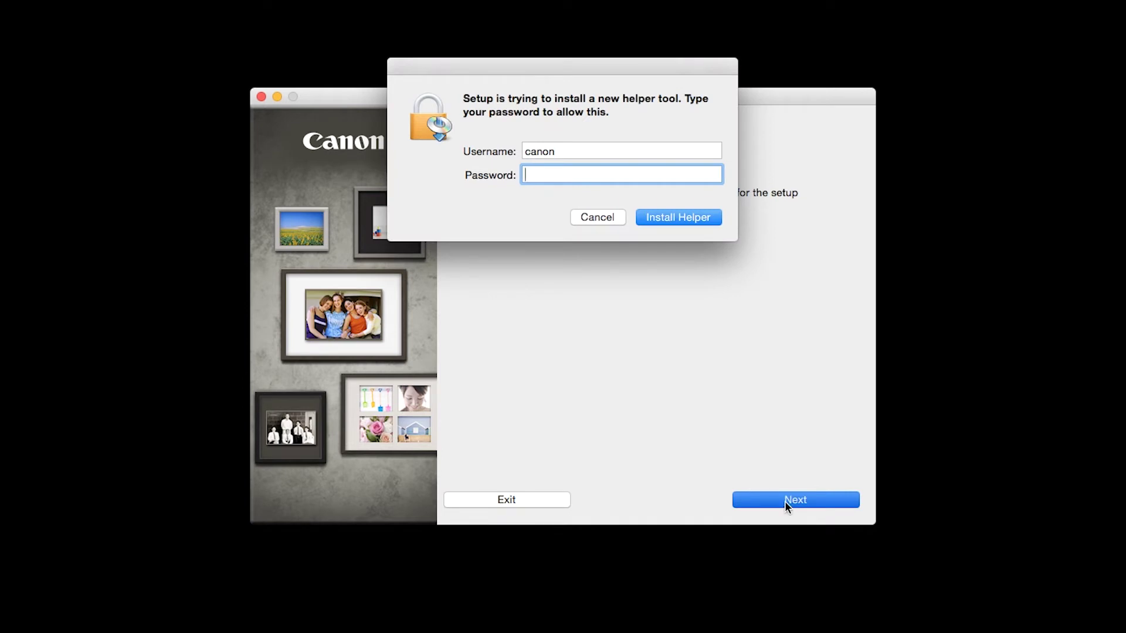
pyautogui.write('********')
pyautogui.click(689, 217)
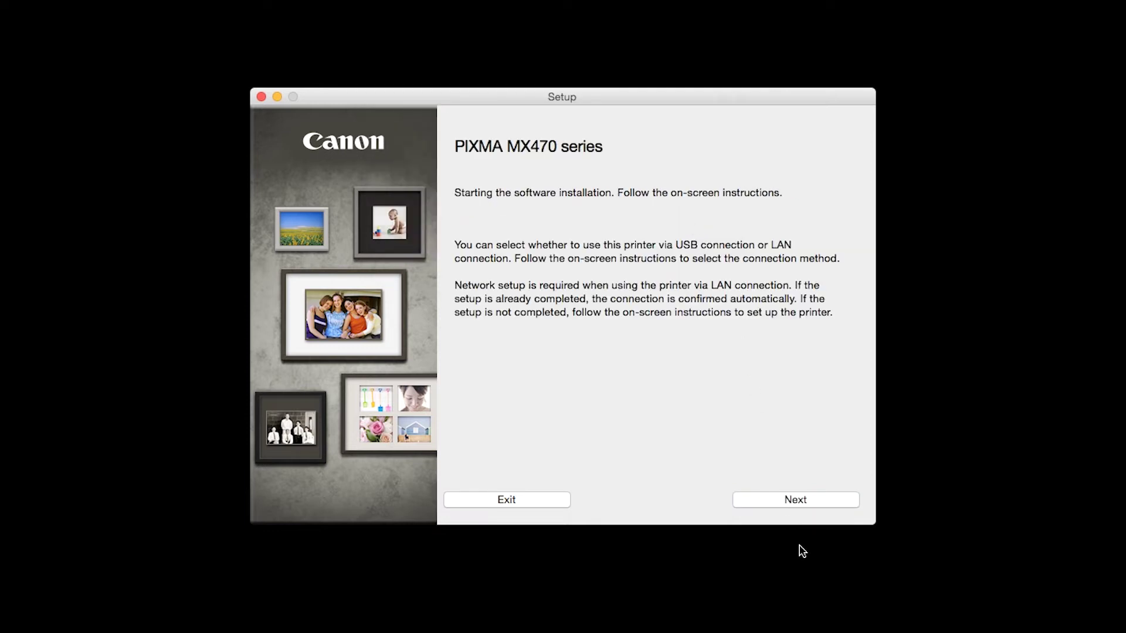
# - Continue past the installation start page and choose Wireless Connection
pyautogui.click(797, 503)
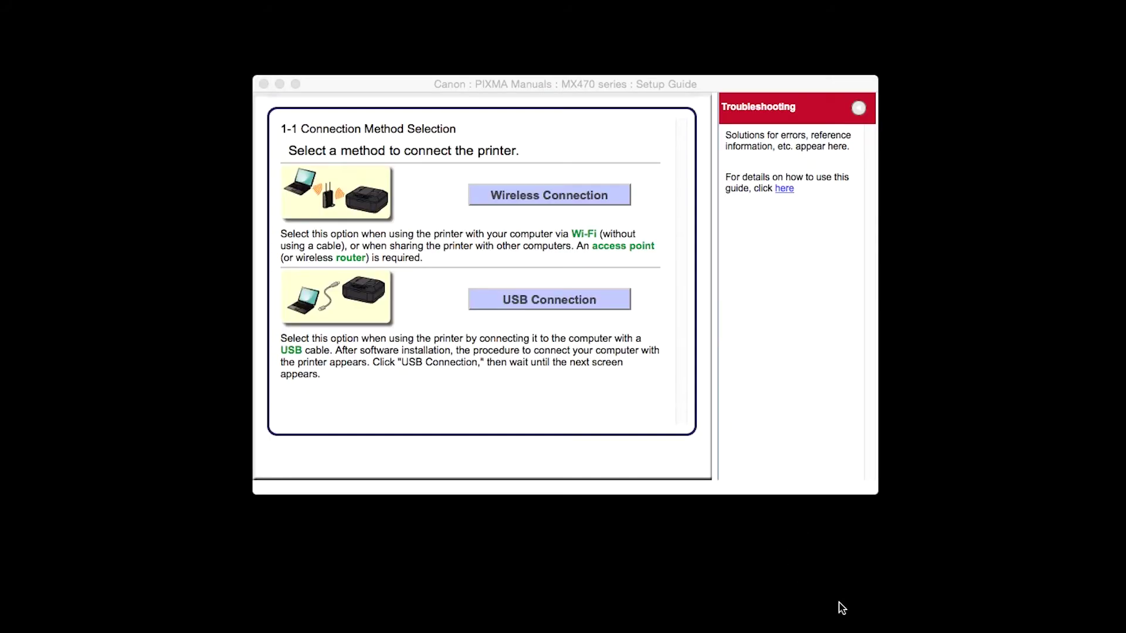
pyautogui.click(585, 192)
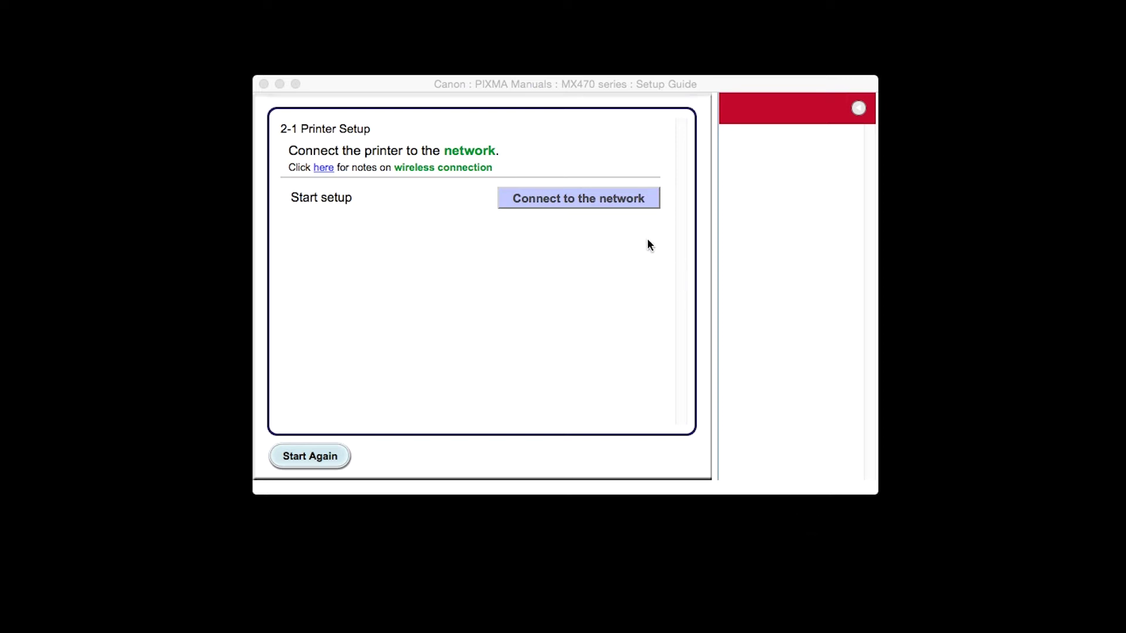
# - Connect to the network via Other Methods and Other setup, choosing Wireless Setup Using the USB Cable
pyautogui.click(616, 199)
pyautogui.click(617, 200)
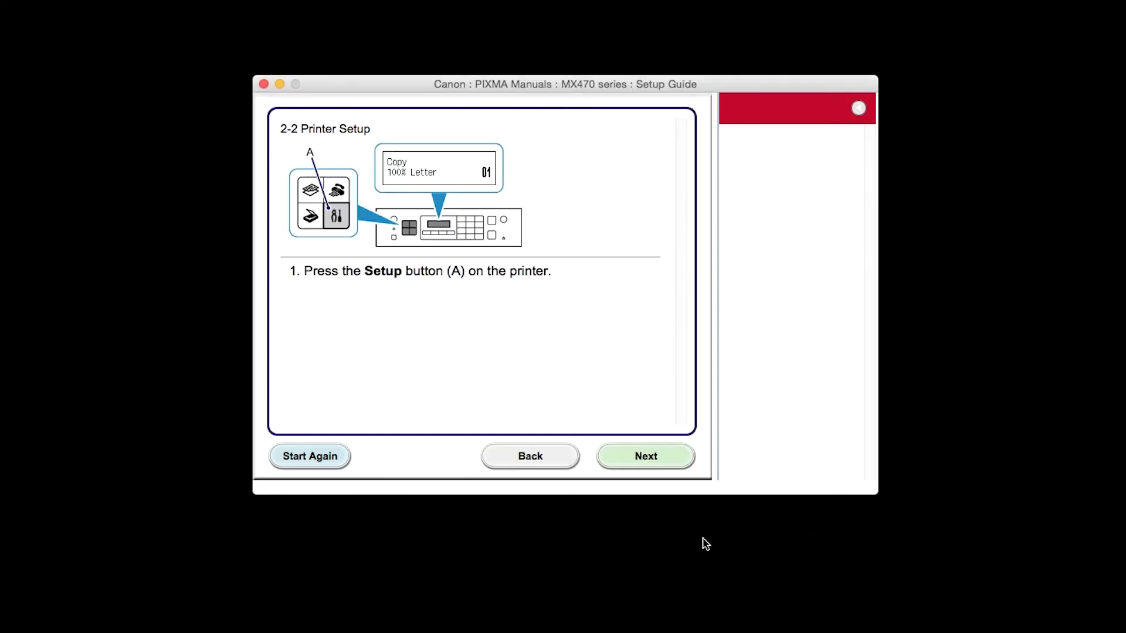
pyautogui.click(651, 463)
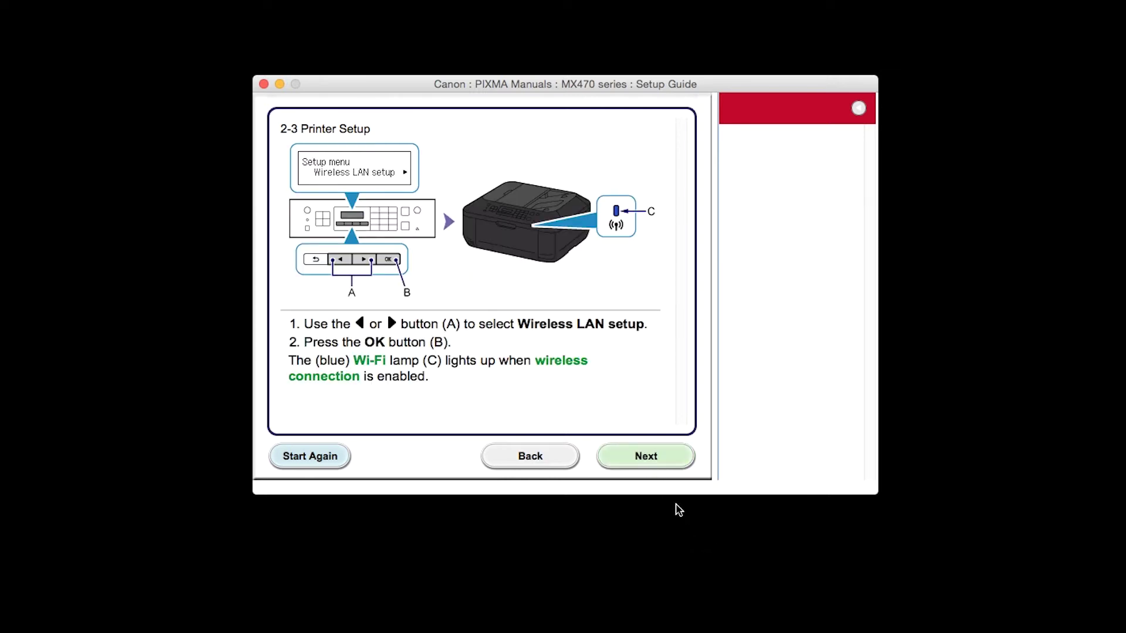
pyautogui.click(655, 464)
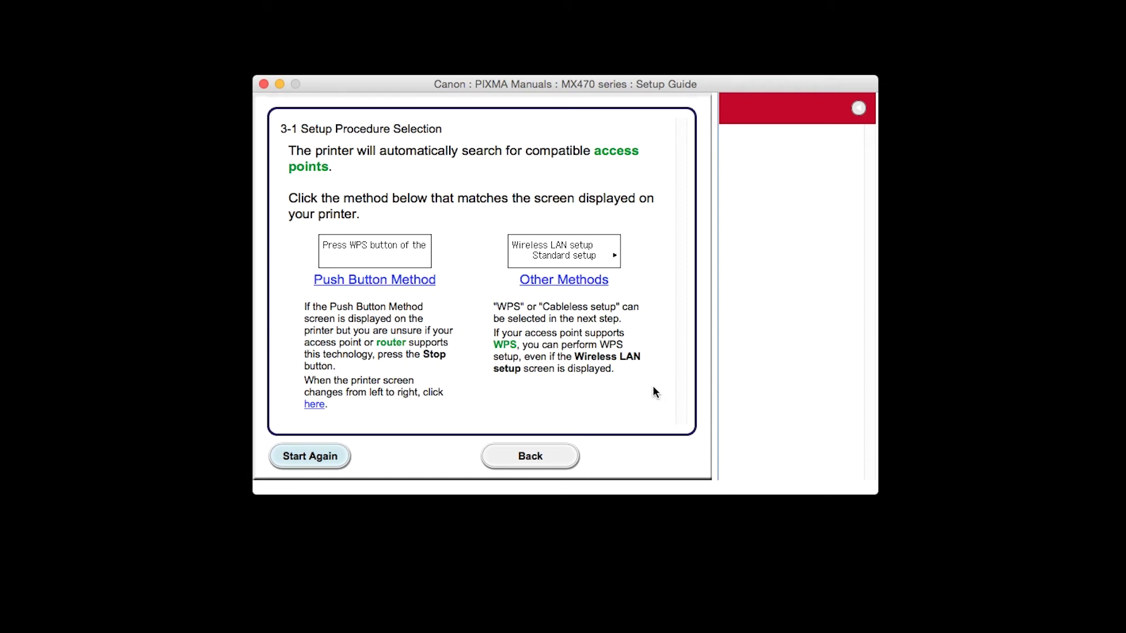
pyautogui.click(593, 281)
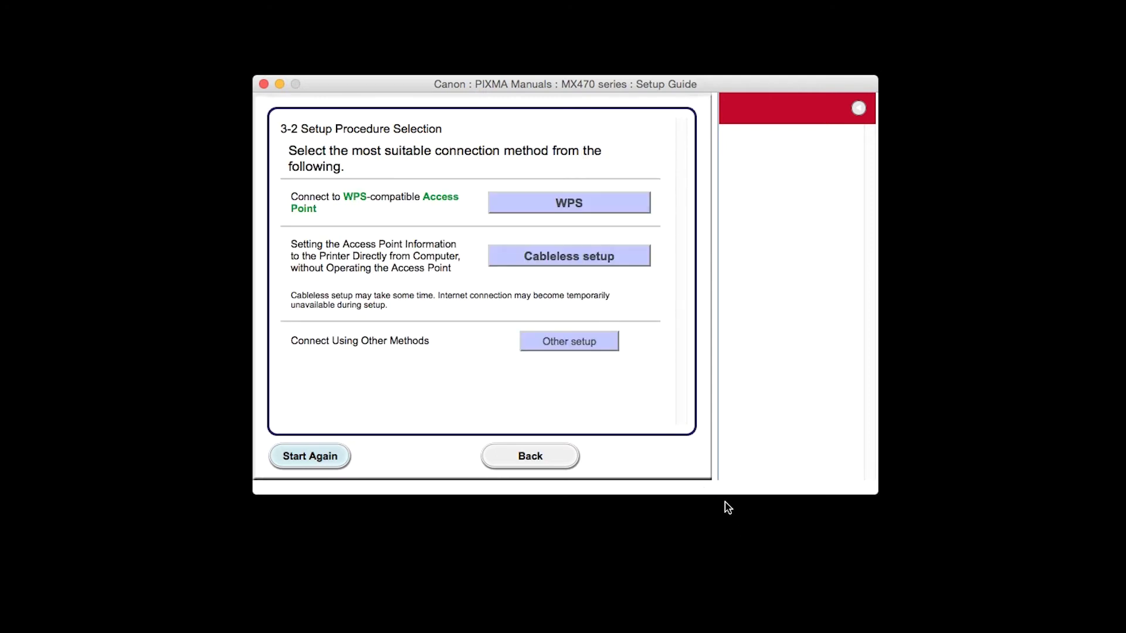
pyautogui.click(608, 345)
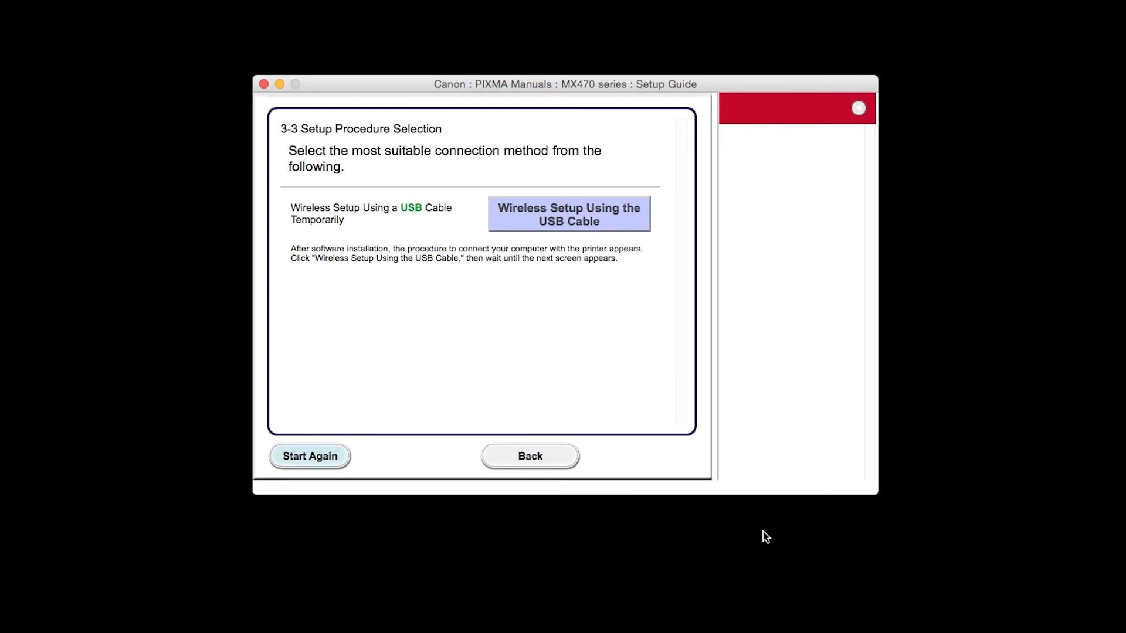
pyautogui.click(601, 230)
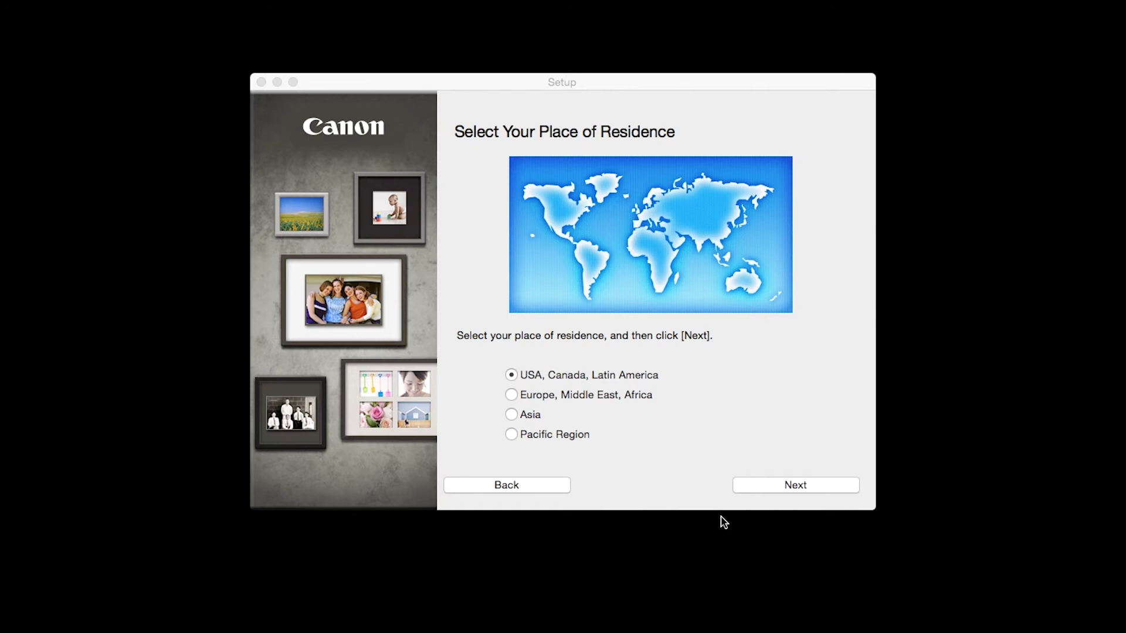
# - Set residence to United States, then select all seven software items including IJ Scan Utility2 (2076 MB)
pyautogui.click(752, 488)
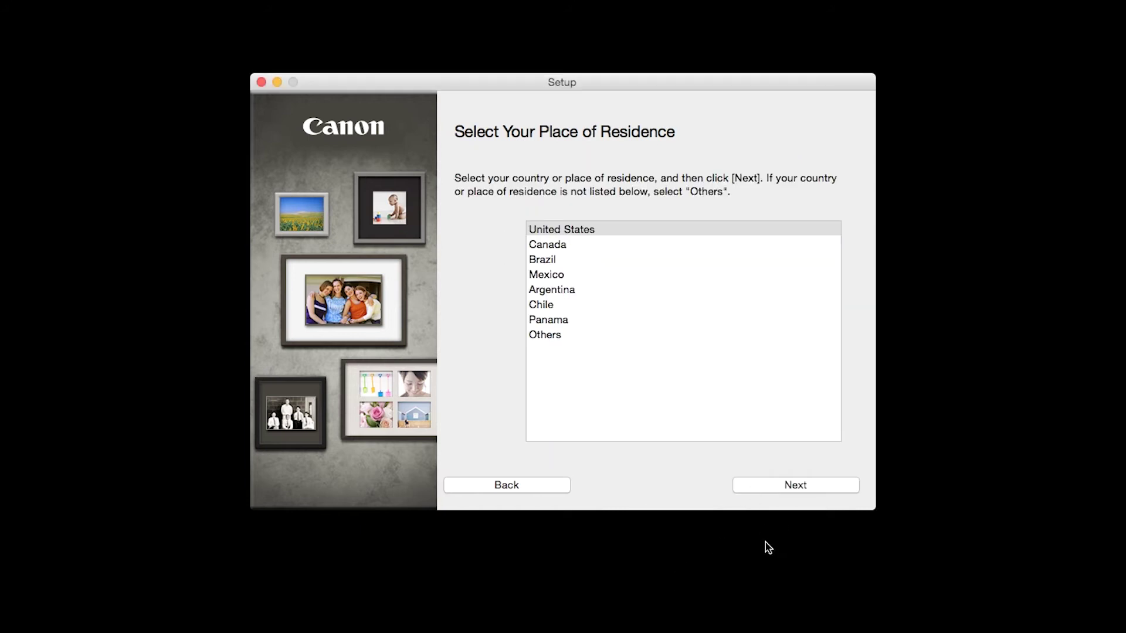
pyautogui.click(772, 488)
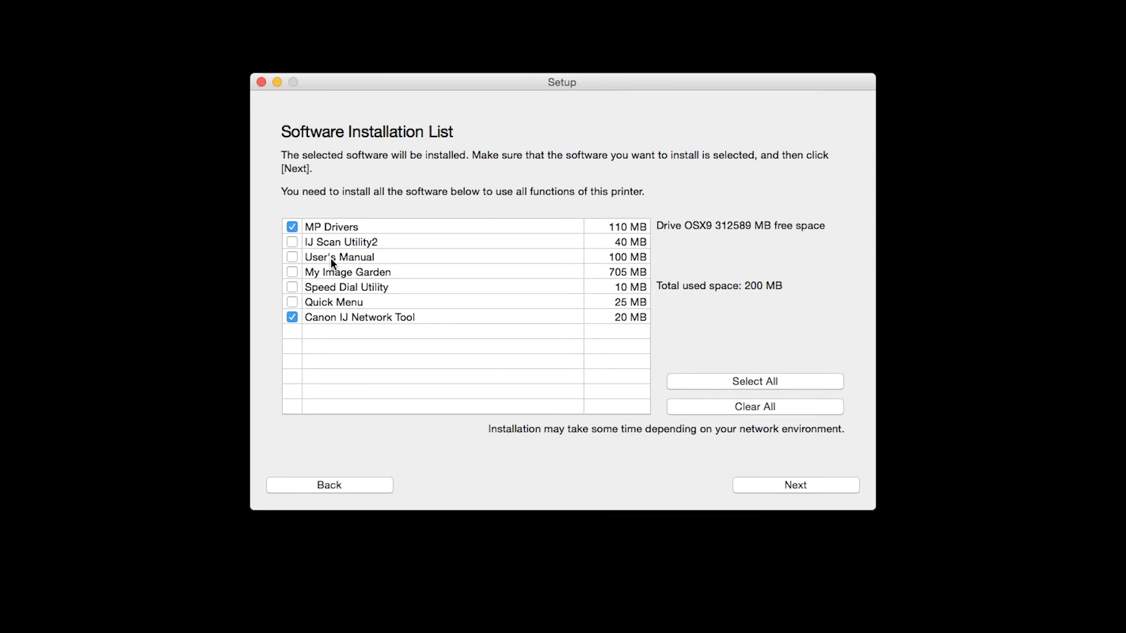
pyautogui.click(293, 243)
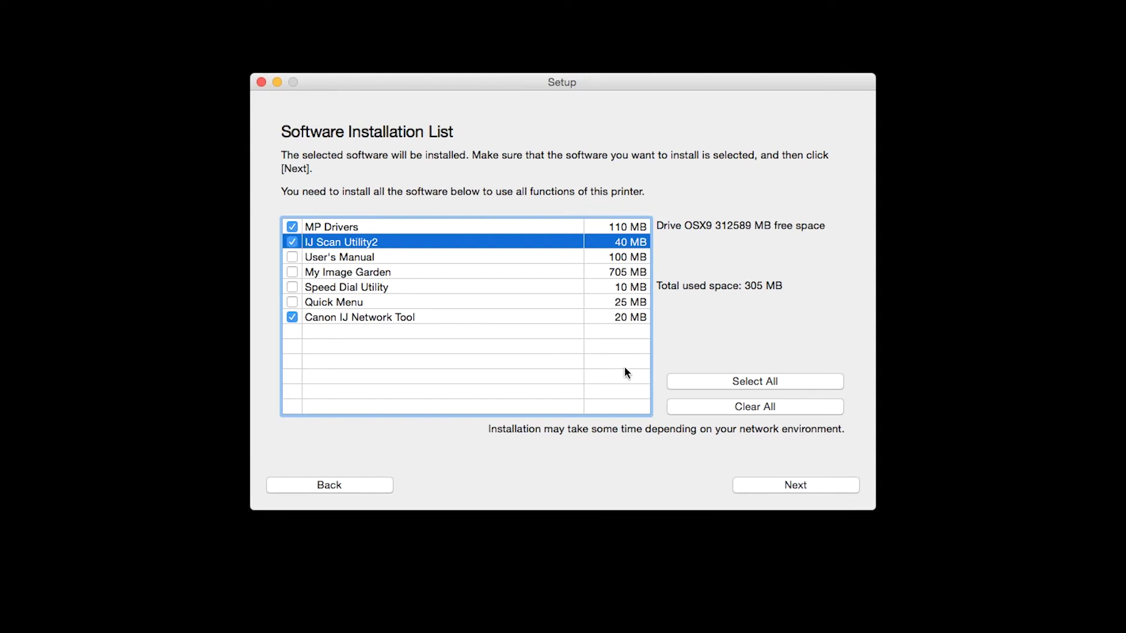
pyautogui.click(721, 383)
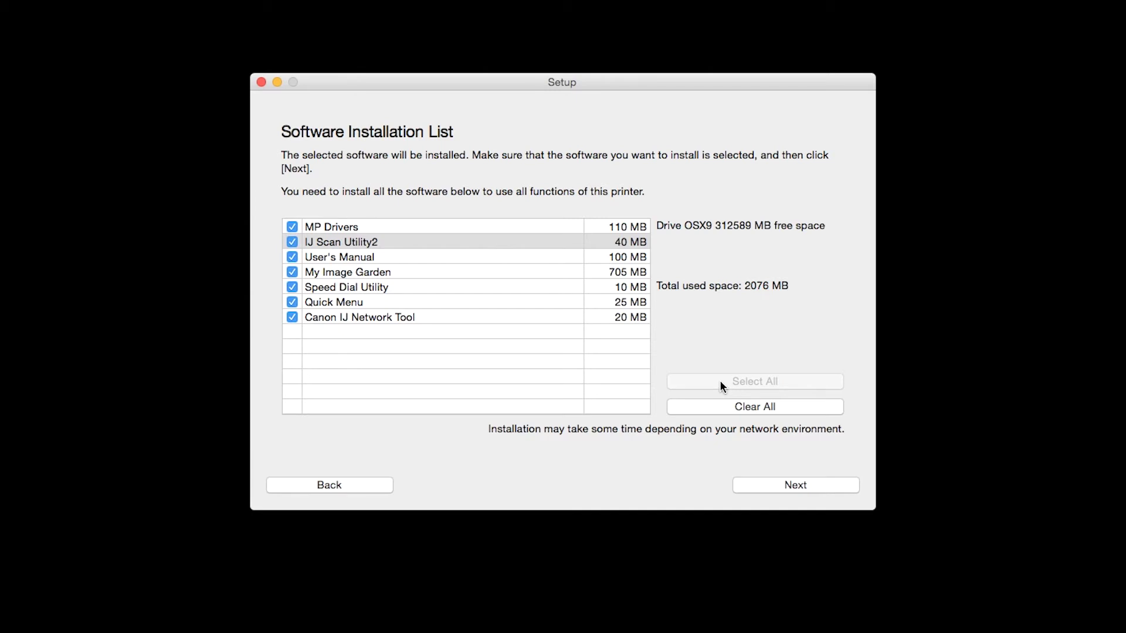
pyautogui.click(792, 484)
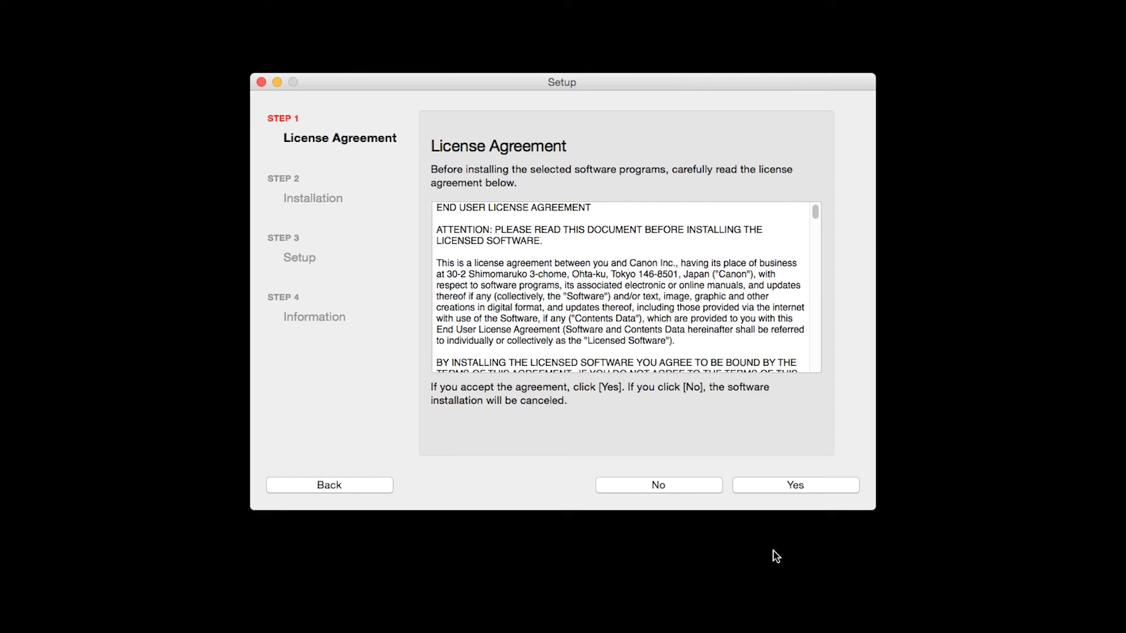
# - Accept the License Agreement, agree to the desktop manual alias, and install the software
pyautogui.click(790, 488)
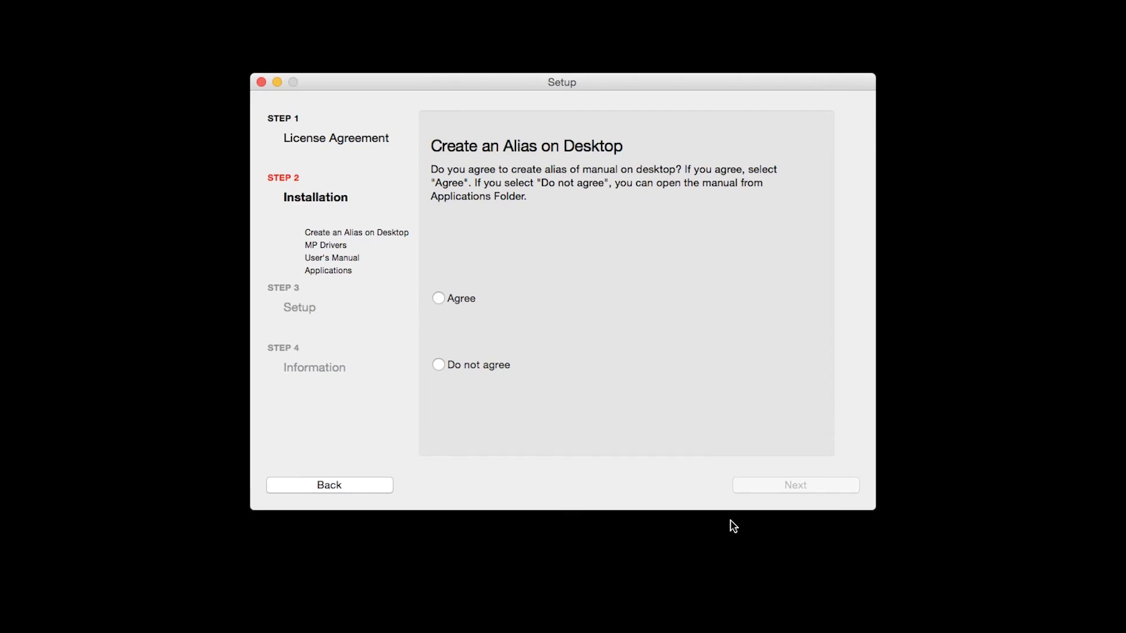
pyautogui.click(439, 299)
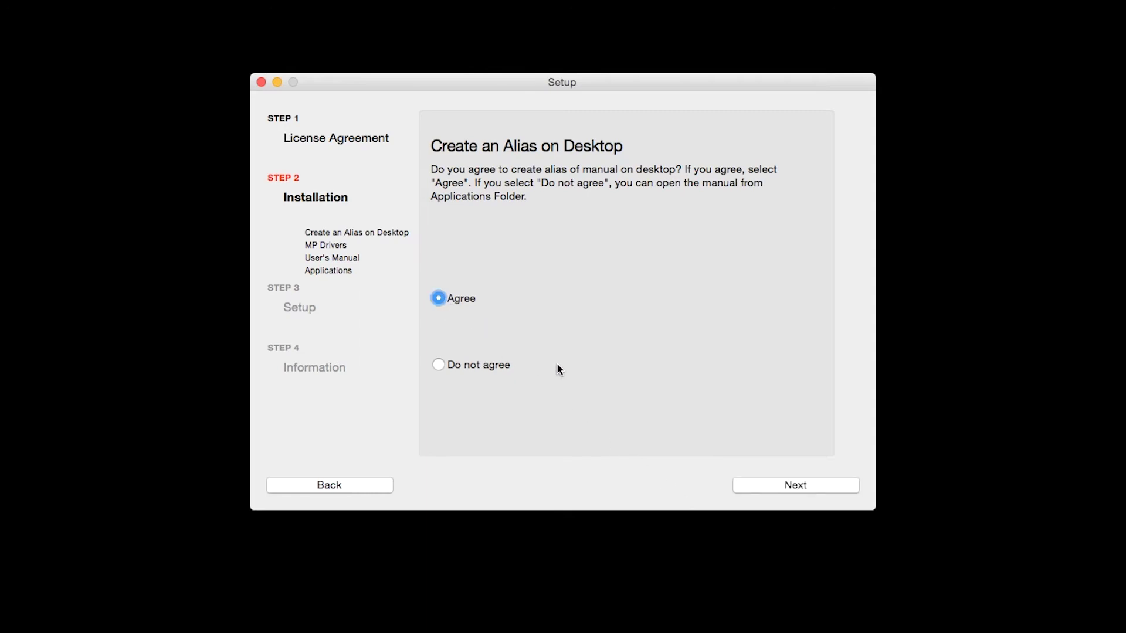
pyautogui.click(791, 486)
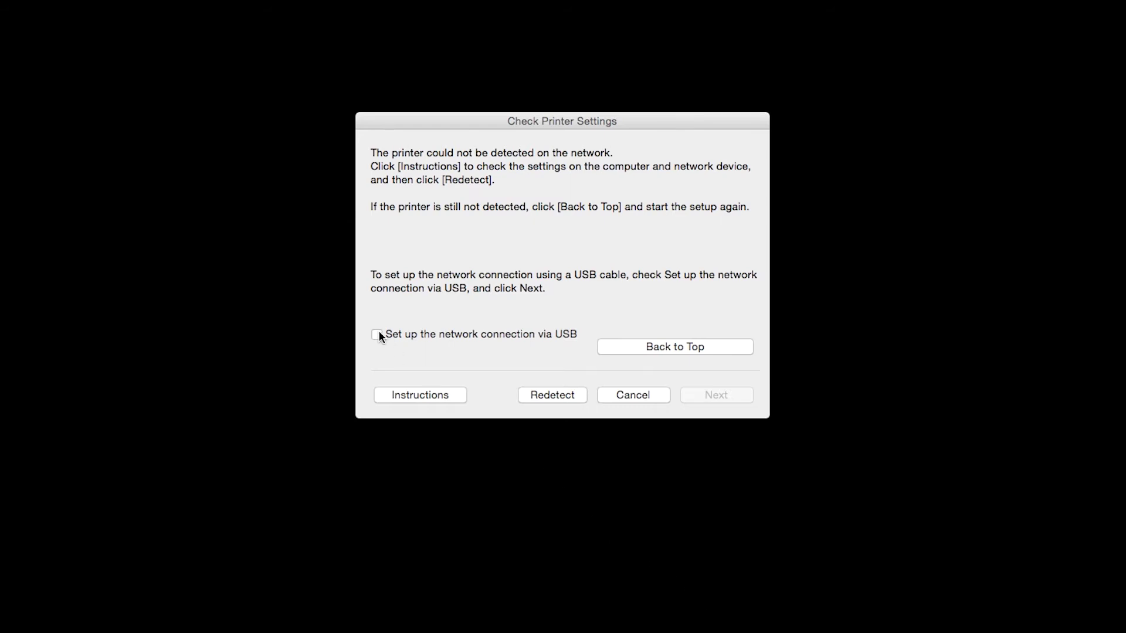
# - Choose 'Set up the network connection via USB' and confirm the suggested wireless router
pyautogui.click(378, 334)
pyautogui.click(708, 396)
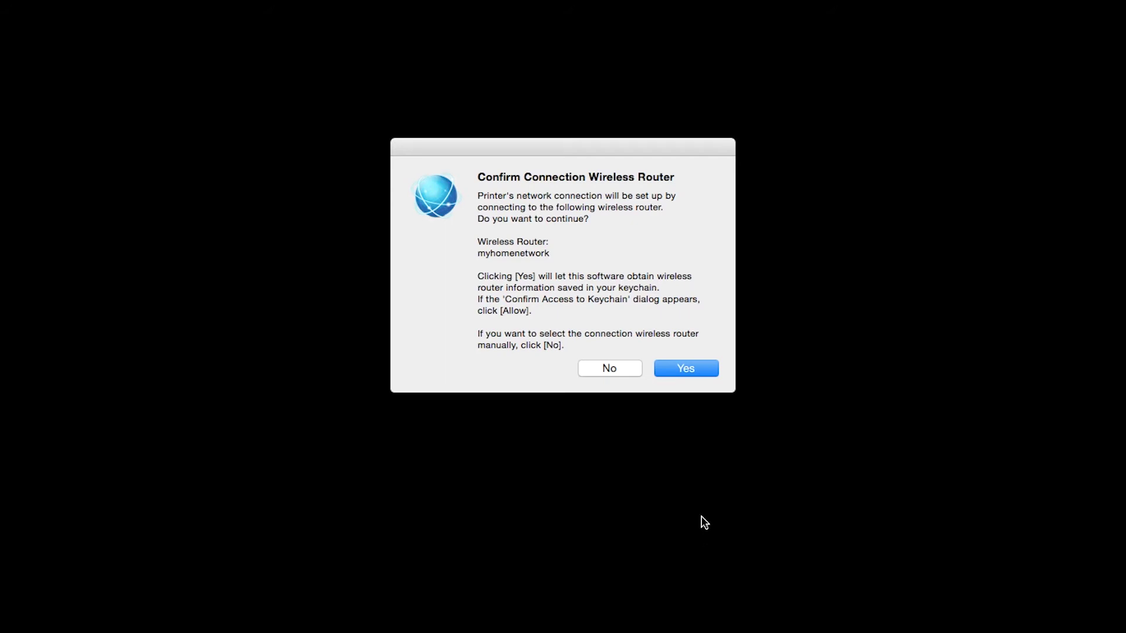
pyautogui.click(699, 369)
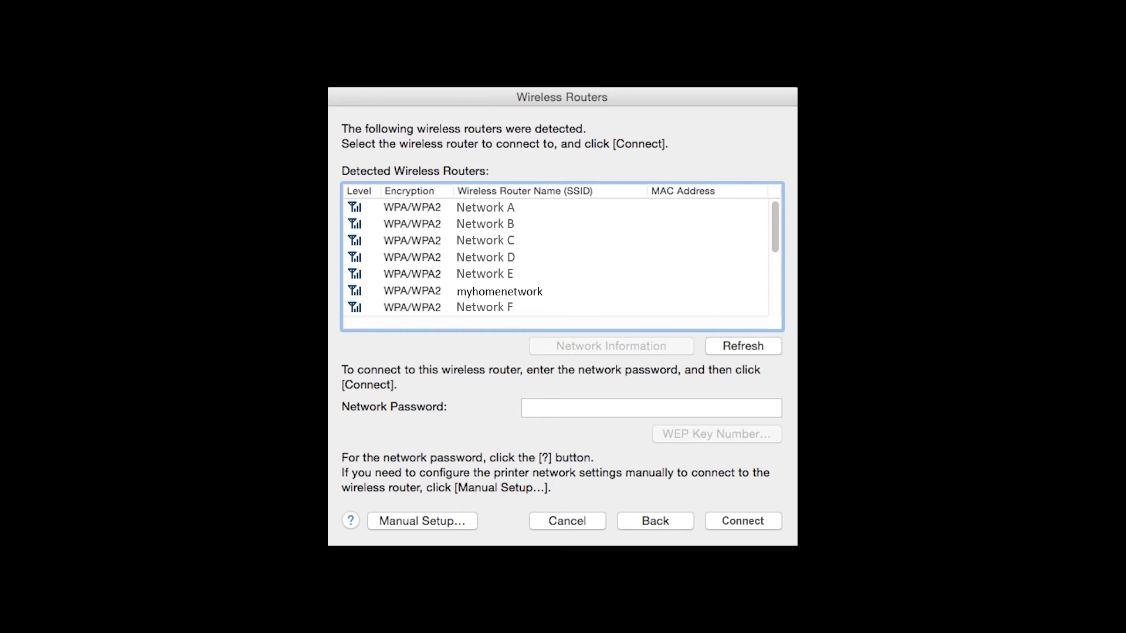
# - Select myhomenetwork in Wireless Routers and enter the network password
pyautogui.click(499, 291)
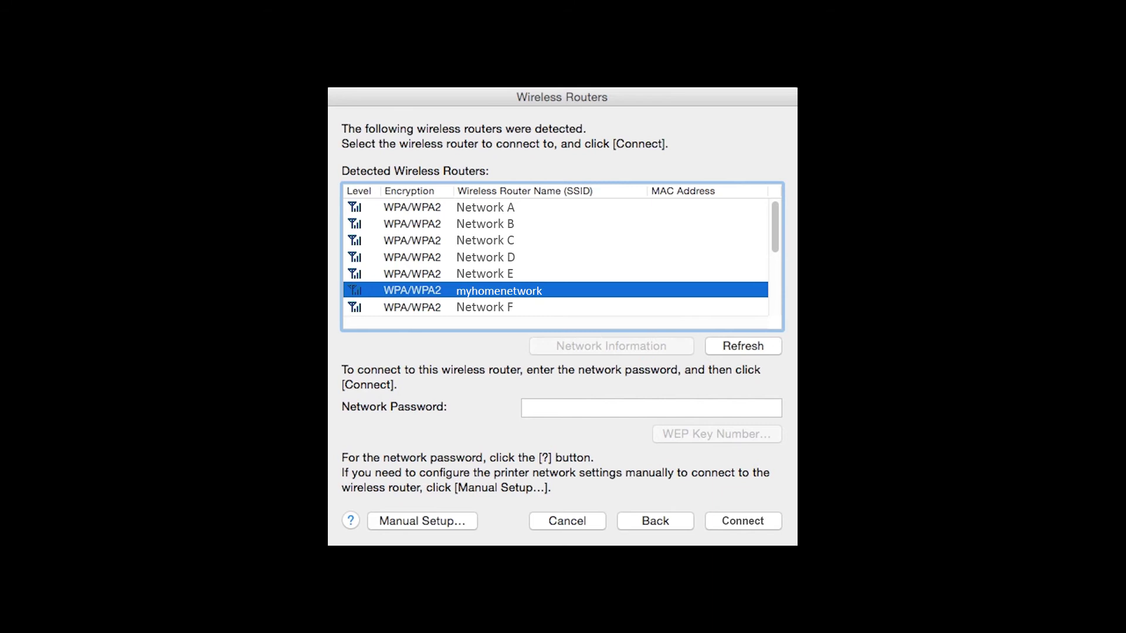
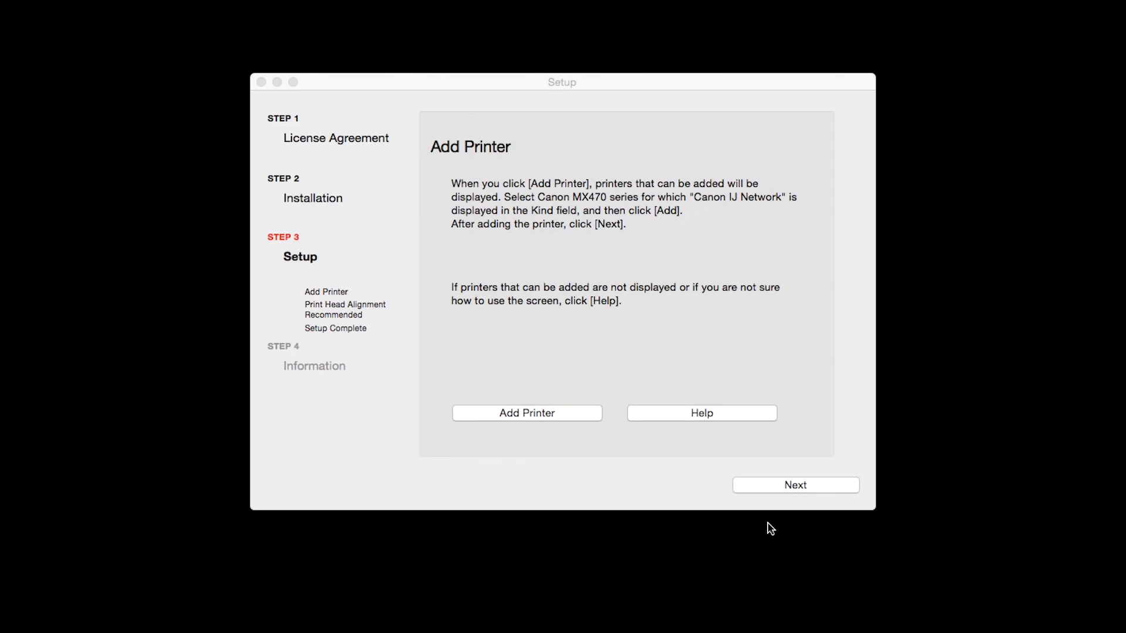
# - Add the Canon MX470 series printer of kind Canon IJ Network to the Mac
pyautogui.click(575, 410)
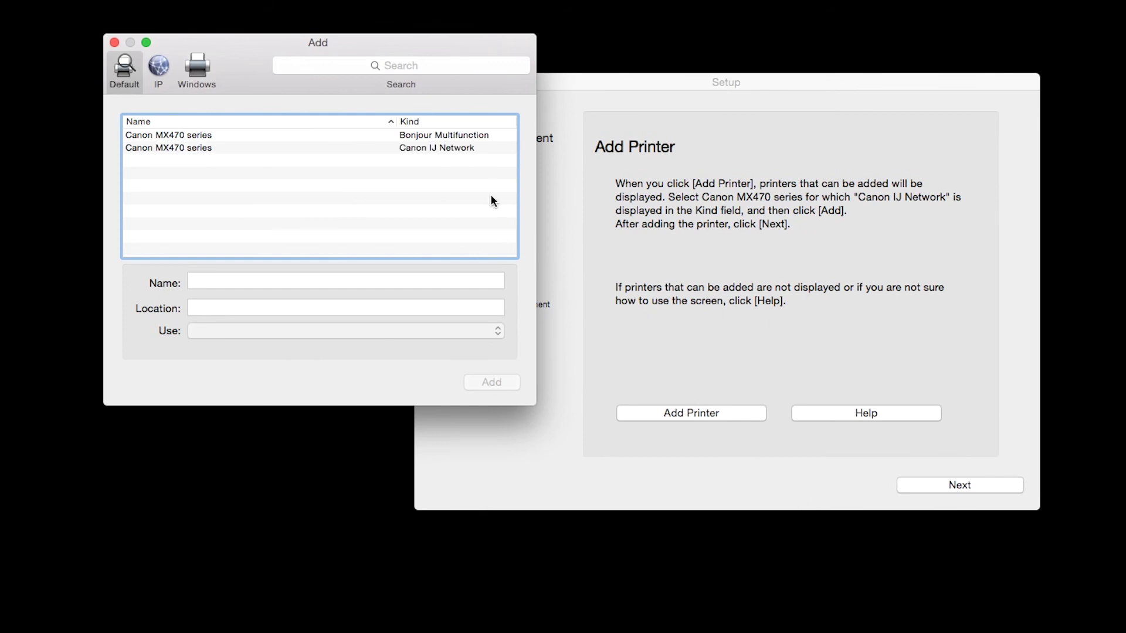
pyautogui.click(445, 149)
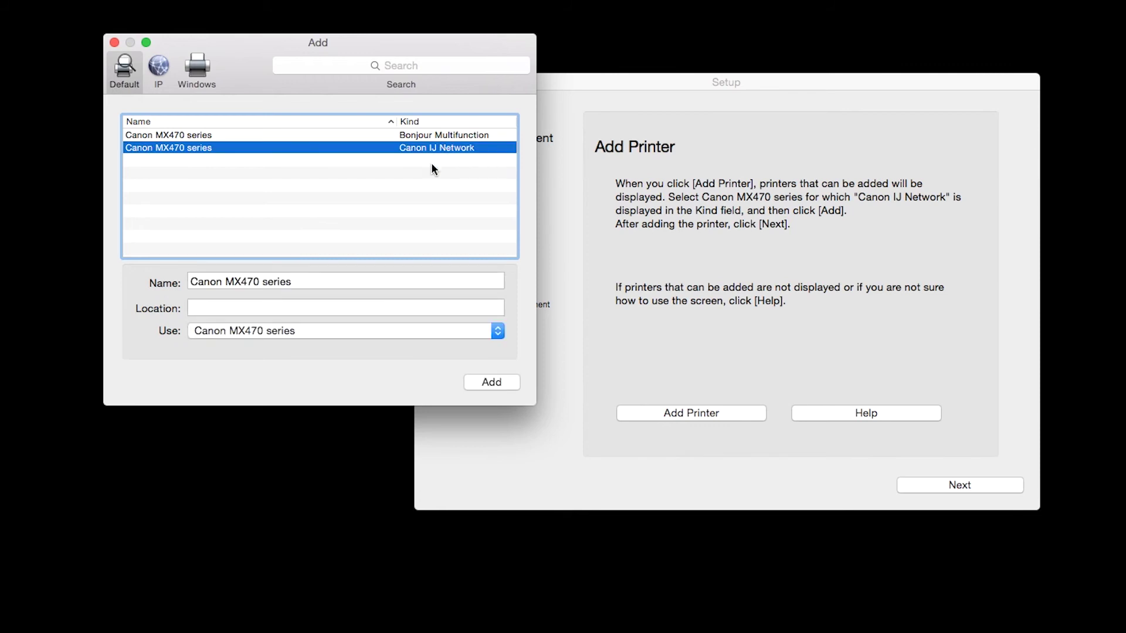
pyautogui.click(487, 382)
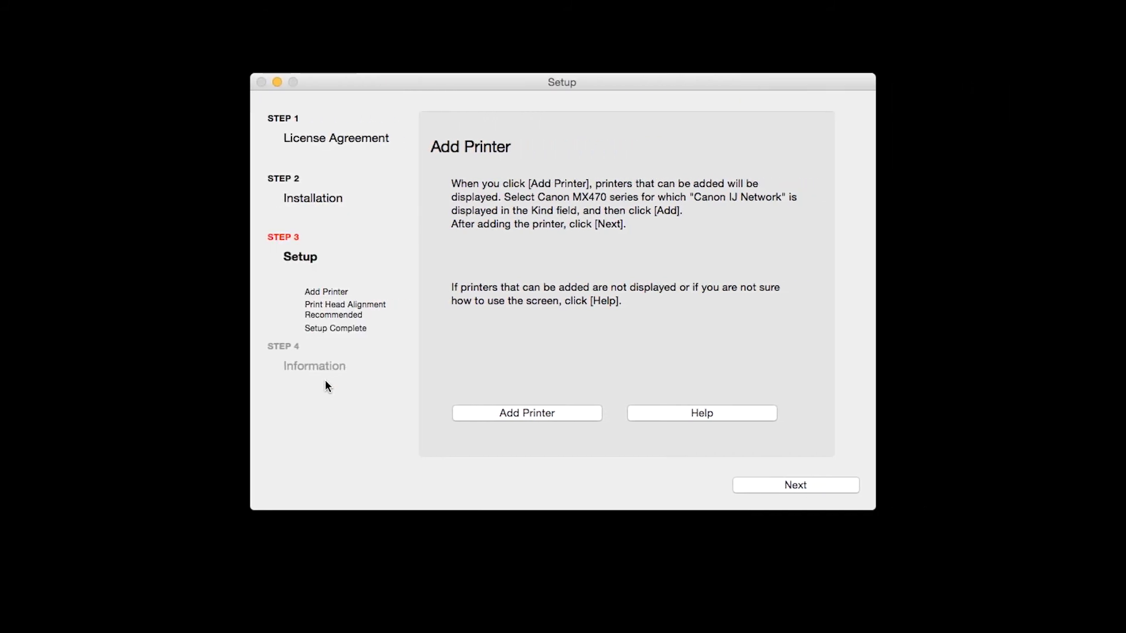
pyautogui.click(803, 490)
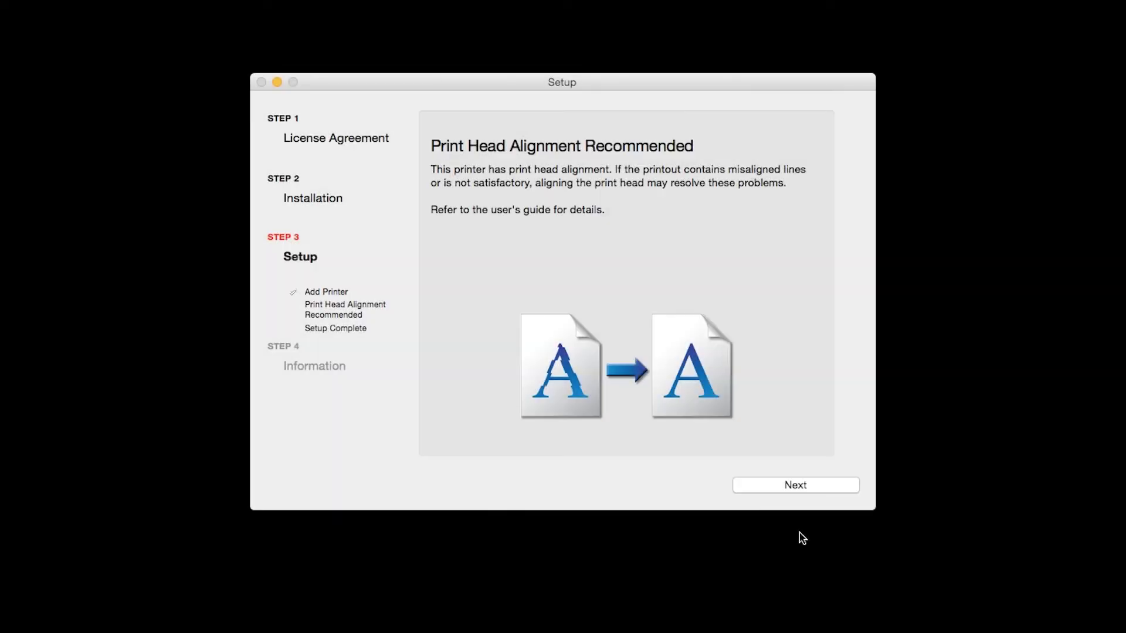
# - Continue through the Add Printer, Print Head Alignment Recommended and Setup Complete pages
pyautogui.click(802, 488)
pyautogui.click(801, 486)
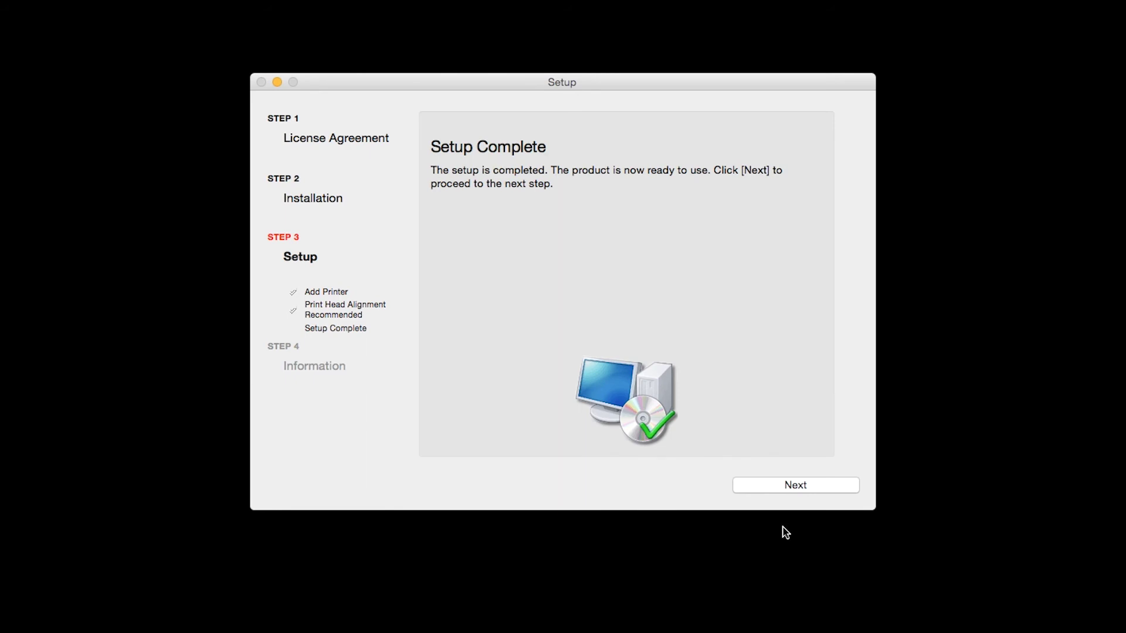
pyautogui.click(790, 488)
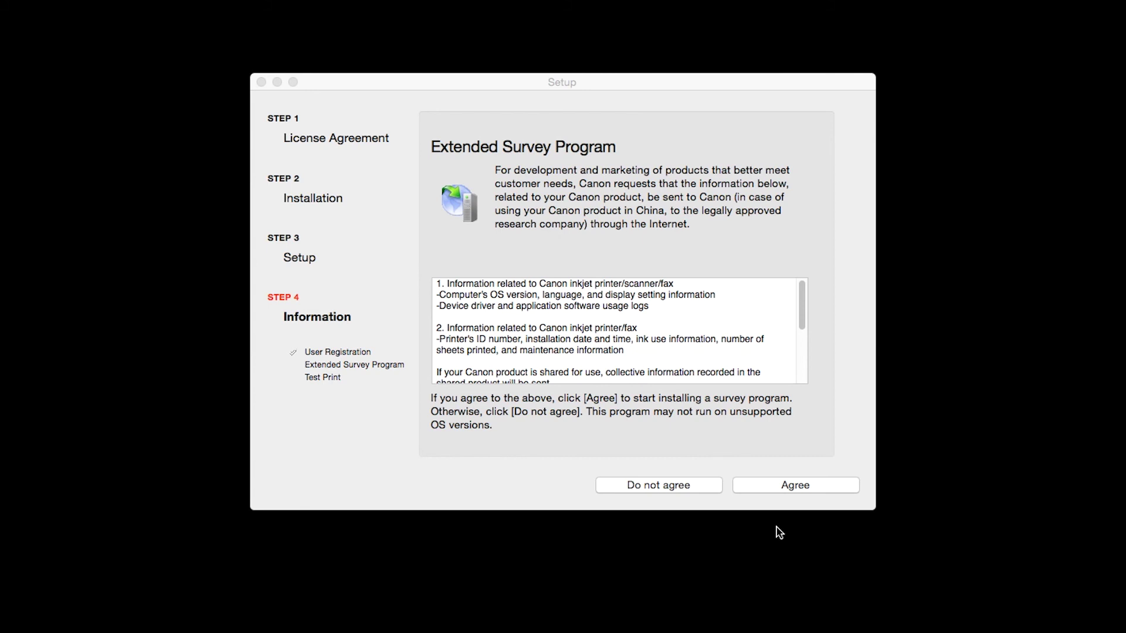
# - Agree to the Extended Survey Program, print a test page, then continue to installation completed
pyautogui.click(777, 485)
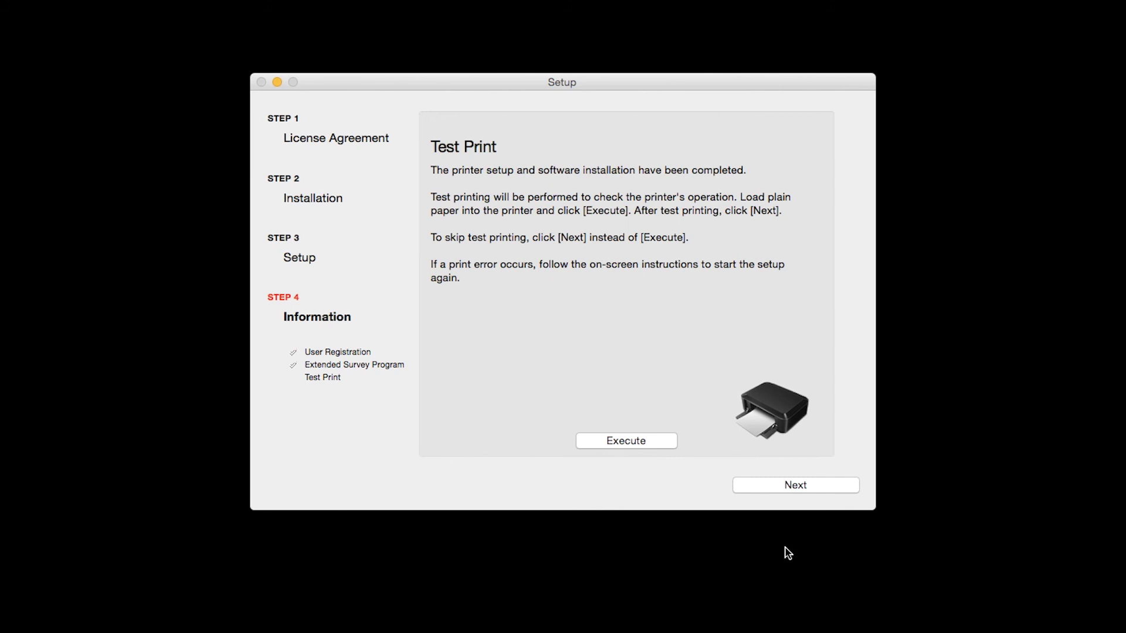
pyautogui.click(653, 440)
pyautogui.click(758, 487)
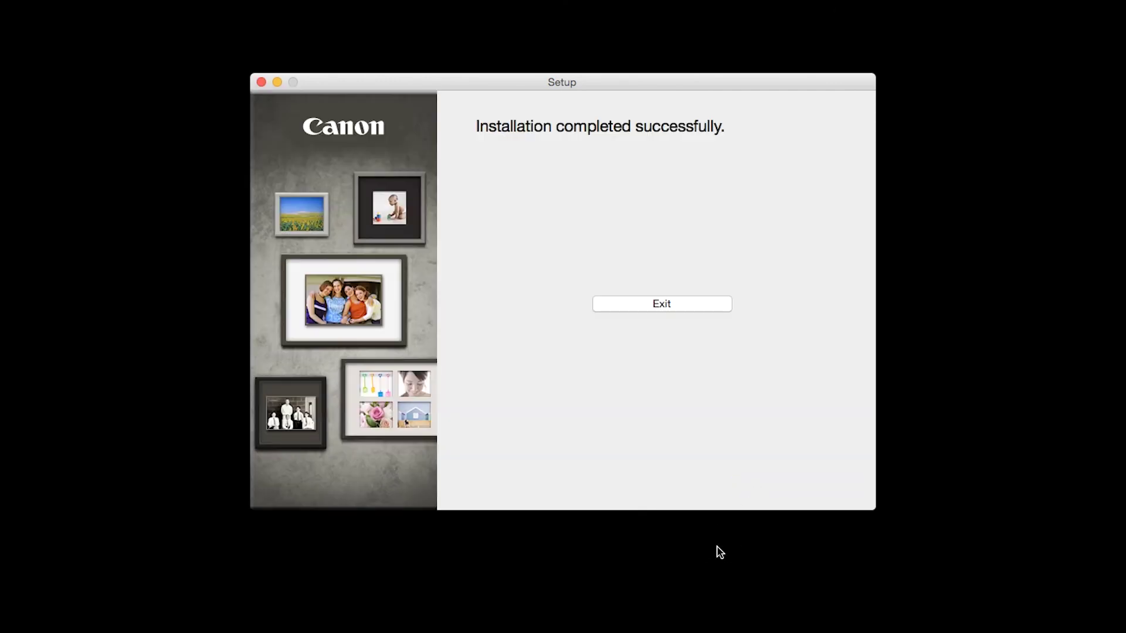